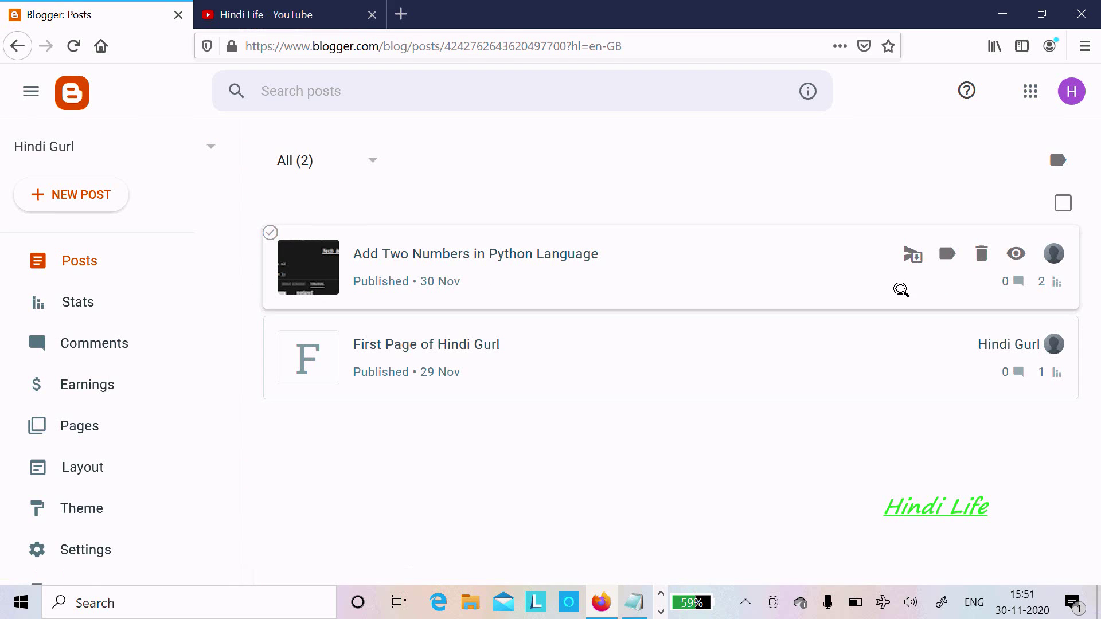
- Open the 'Add Two Numbers in Python Language' post from the Posts list
left_click(462, 264)
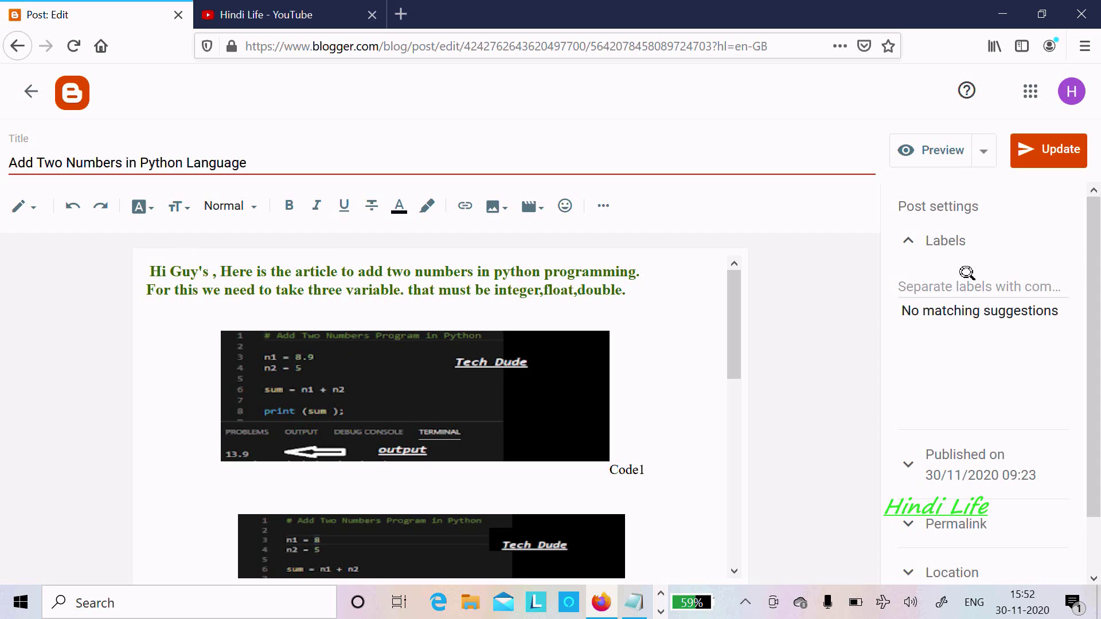
- Save 'Add Two Numbers in Python Language' with the label Python, then open 'First Page of Hindi Gurl'
left_click(921, 286)
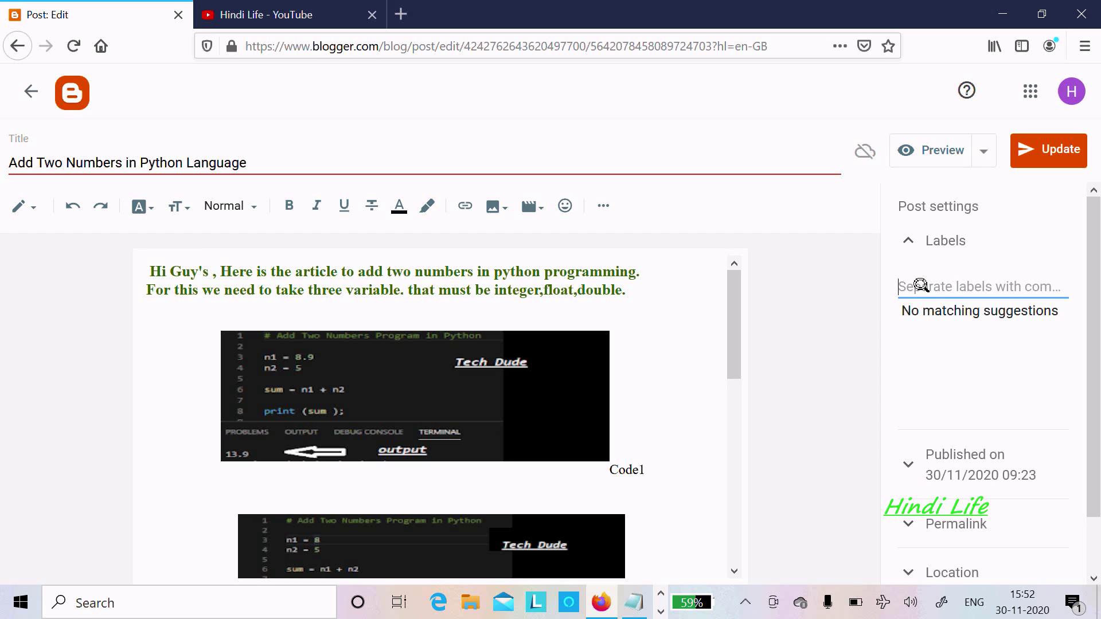
type("Python")
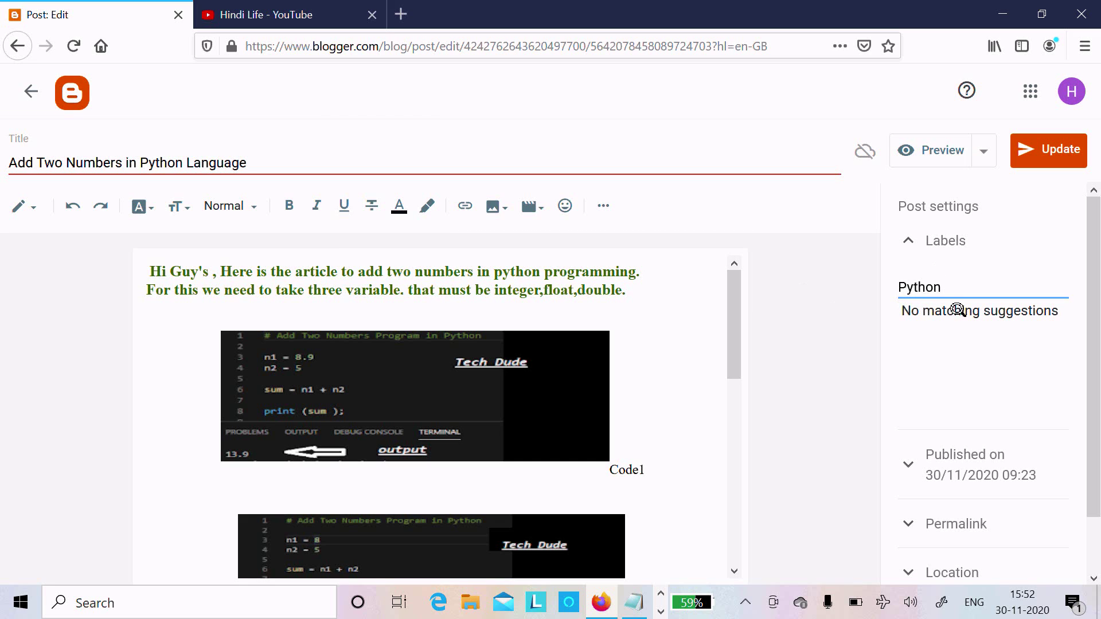
left_click(1052, 149)
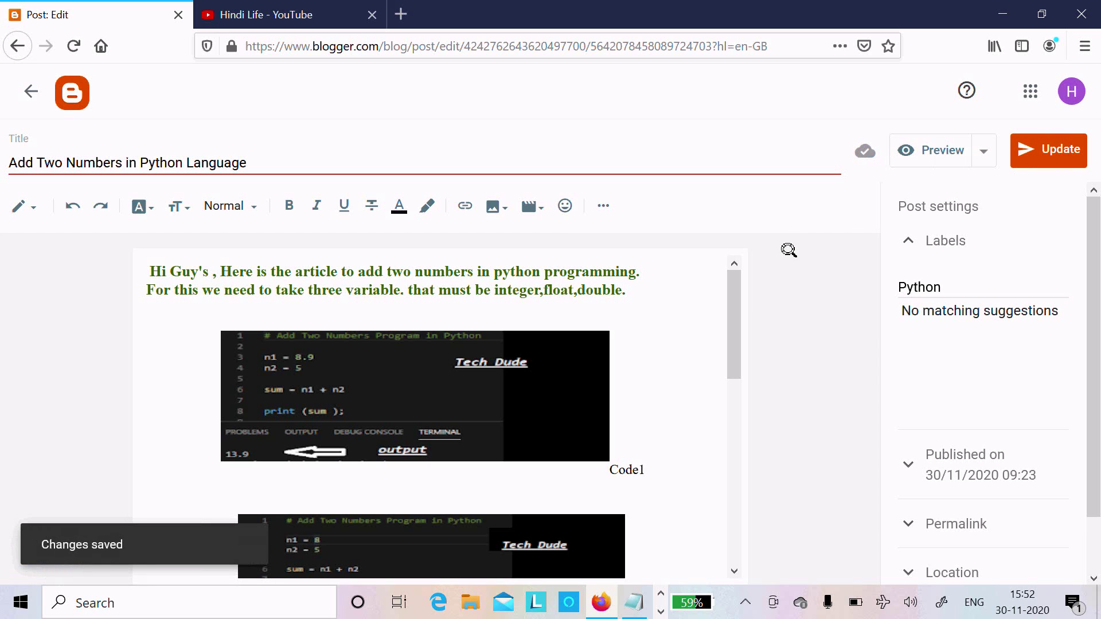
left_click(32, 90)
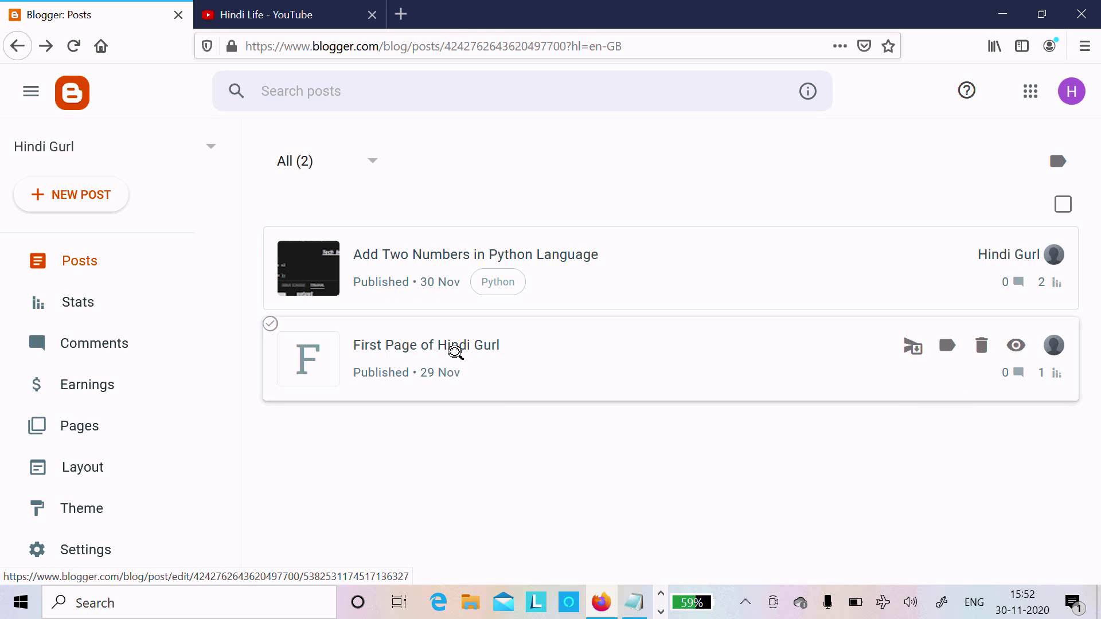
left_click(456, 351)
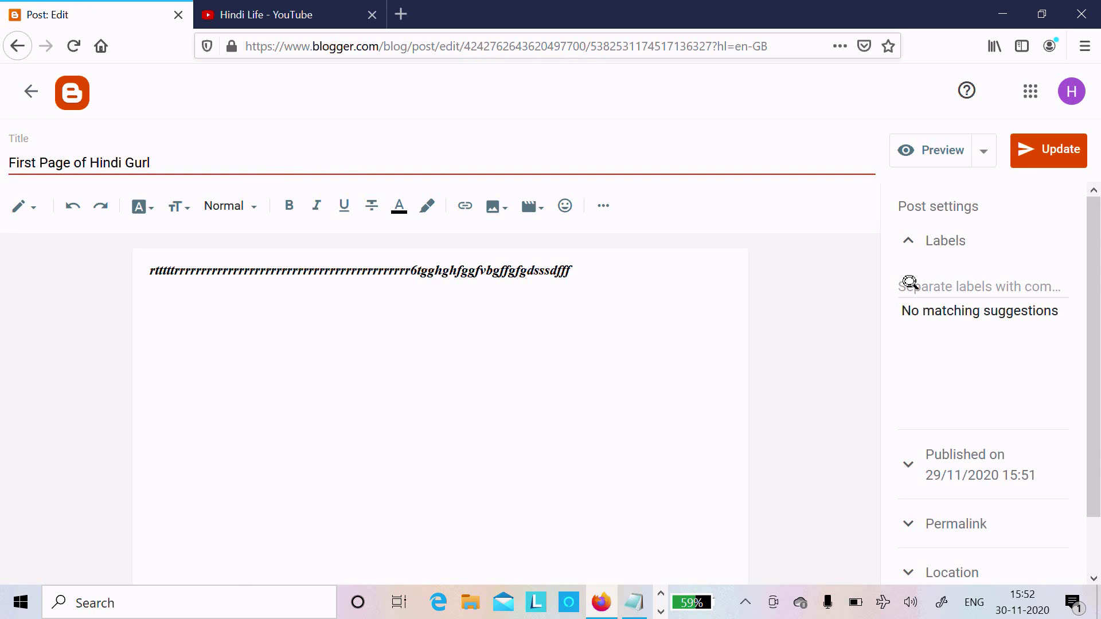
- Apply the existing Python label to 'First Page of Hindi Gurl', update it, and return to Posts
left_click(910, 282)
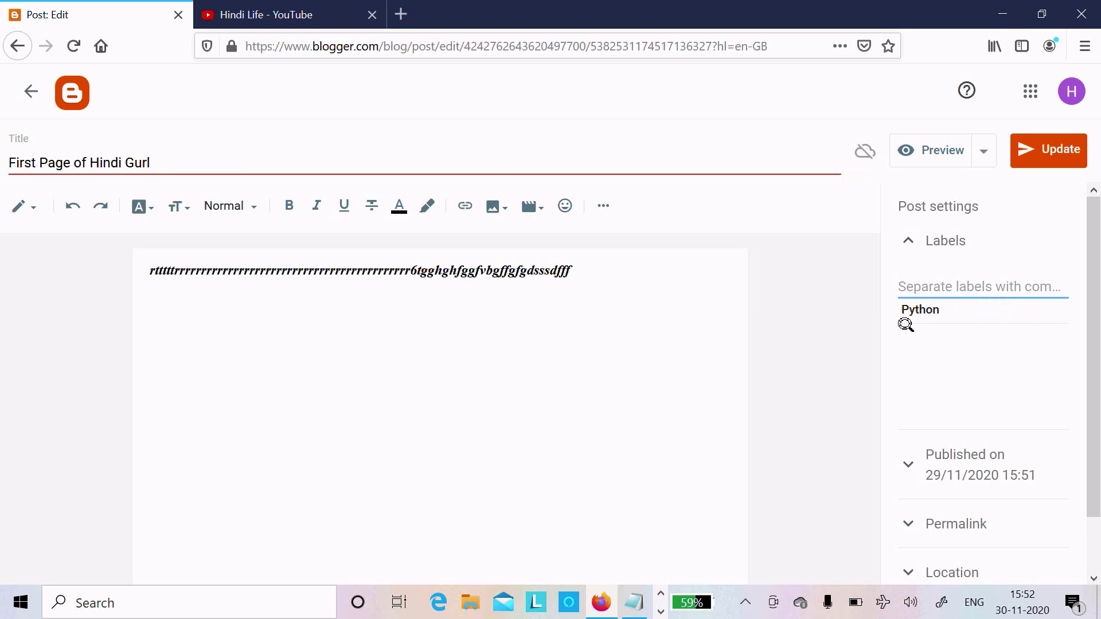
left_click(906, 308)
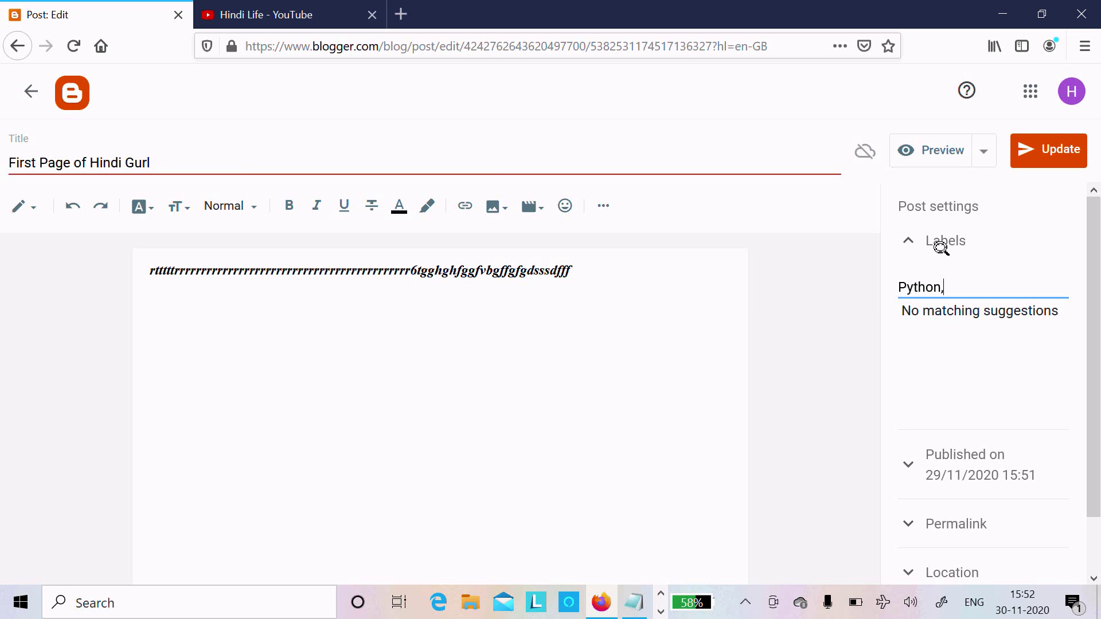
left_click(1055, 142)
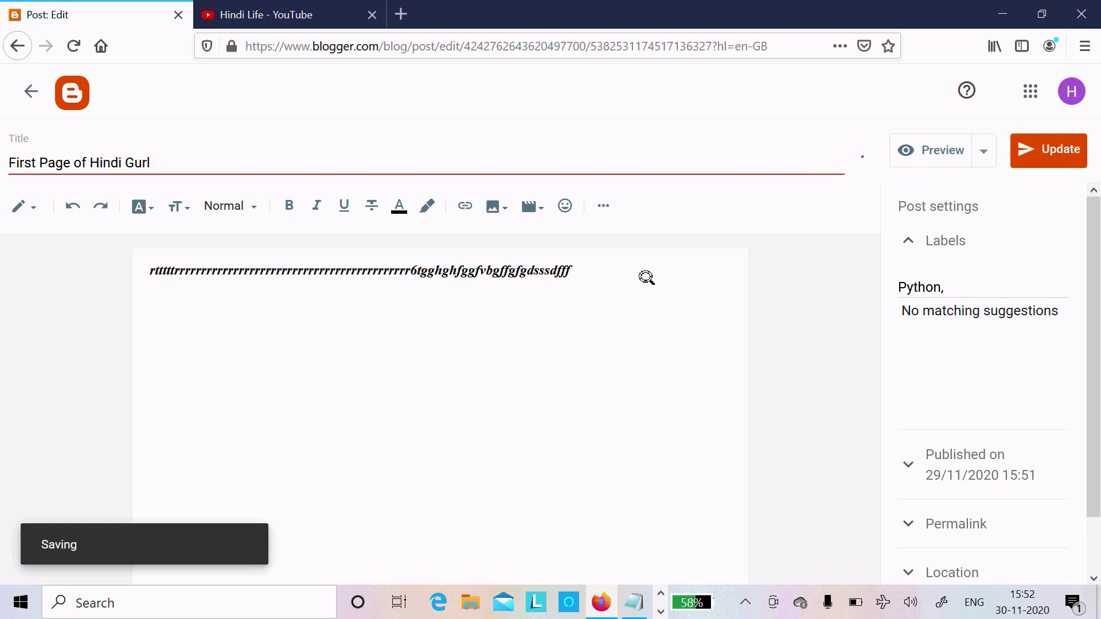
left_click(26, 93)
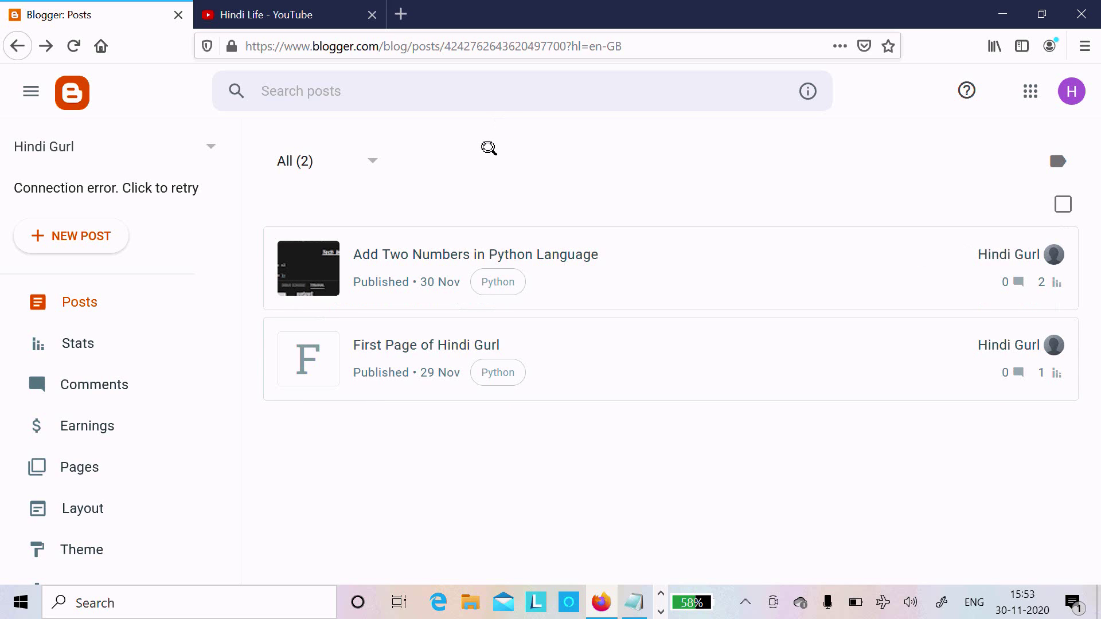
- Create a new blank post, dismissing the Windows network flyout
mouse_move(499, 278)
mouse_move(401, 280)
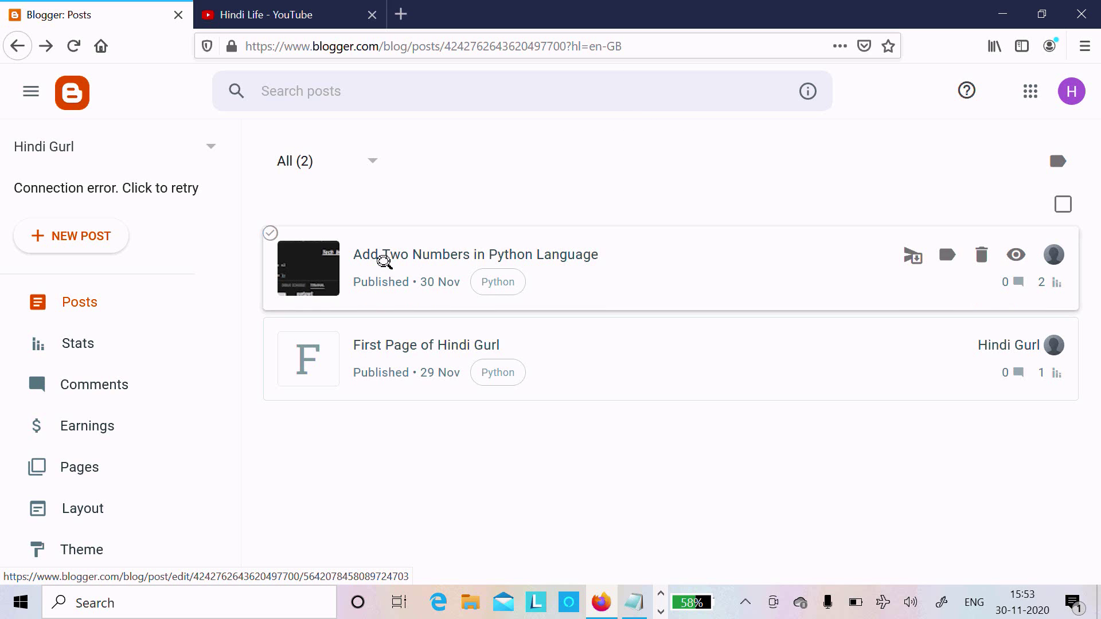
left_click(66, 225)
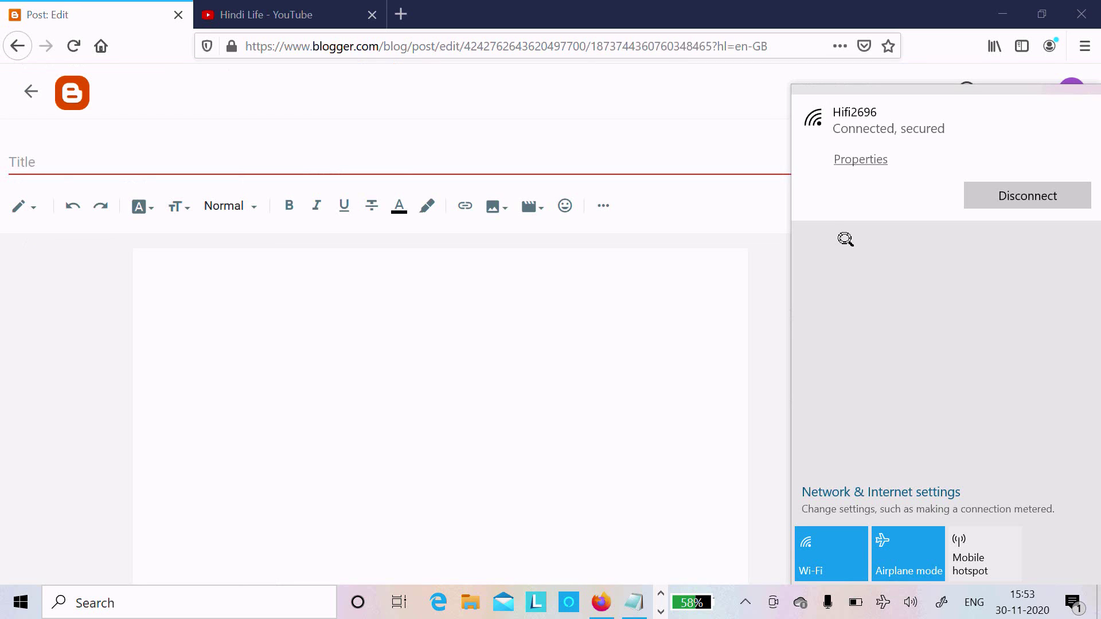
left_click(112, 155)
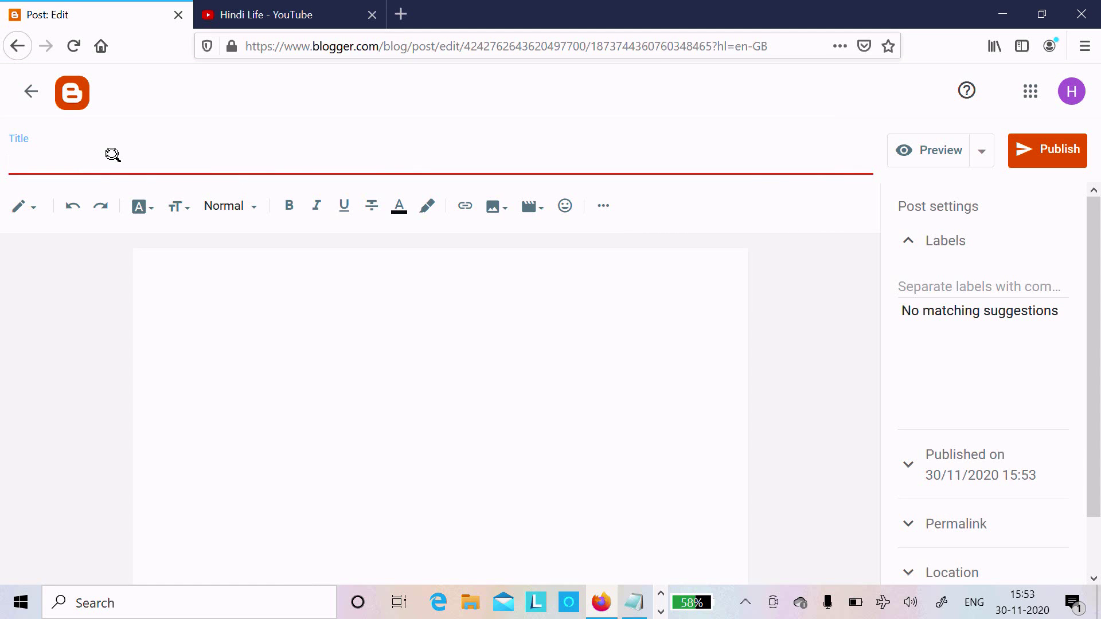
- Title the new post 'Multiply two numbers in java'
type("Multipl")
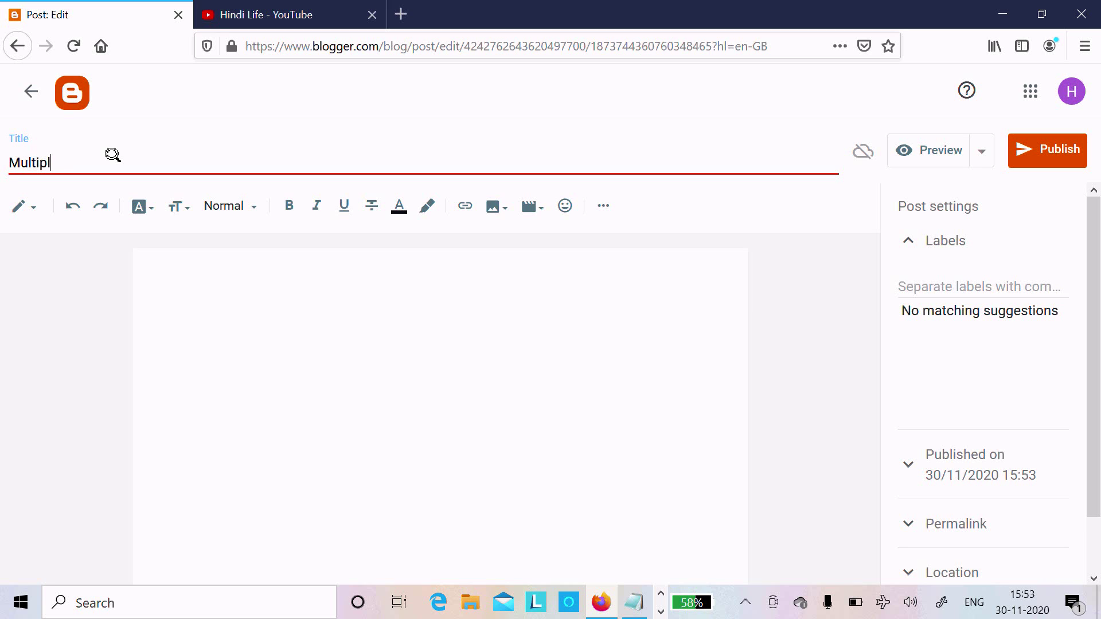
type("y two numbers in python")
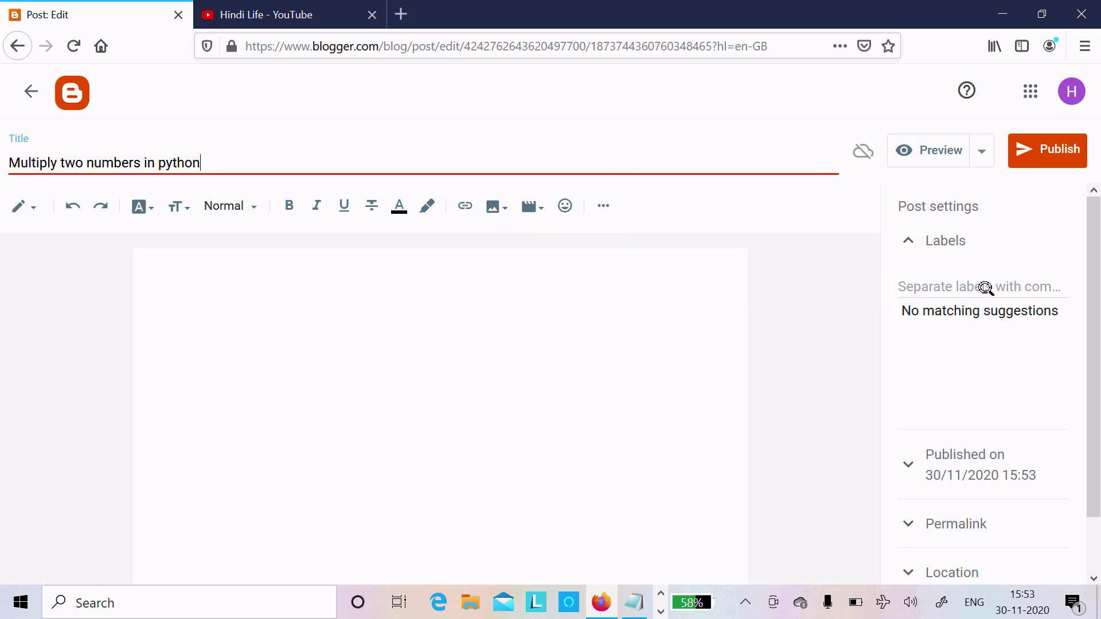
left_click(928, 286)
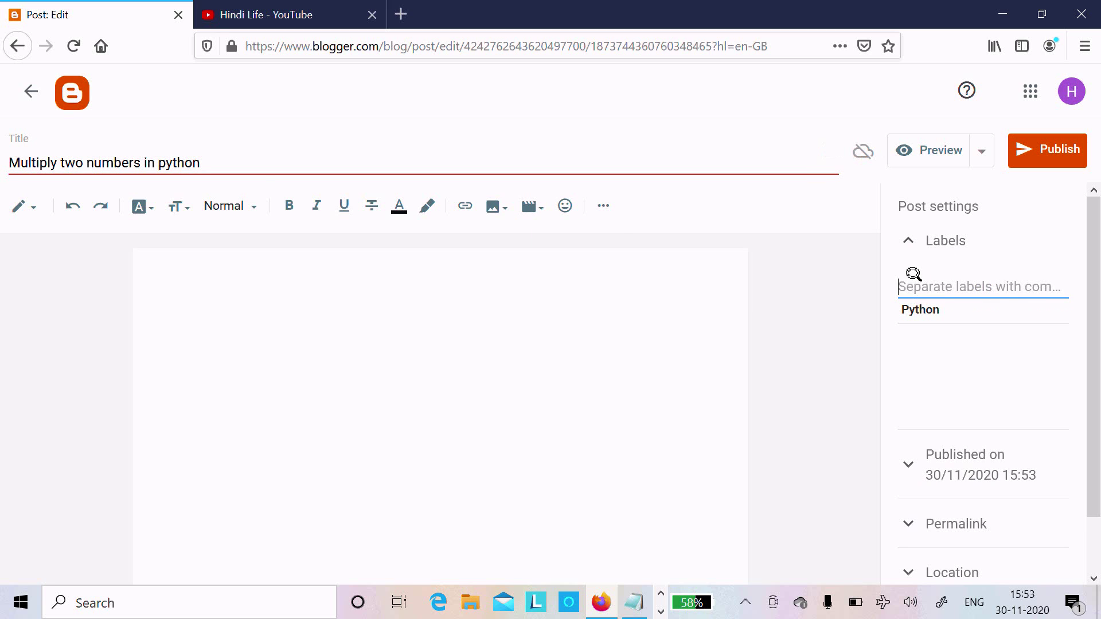
left_click(238, 151)
key("BackSpace")
key("BackSpace")
key("BackSpace")
key("BackSpace")
key("BackSpace")
key("BackSpace")
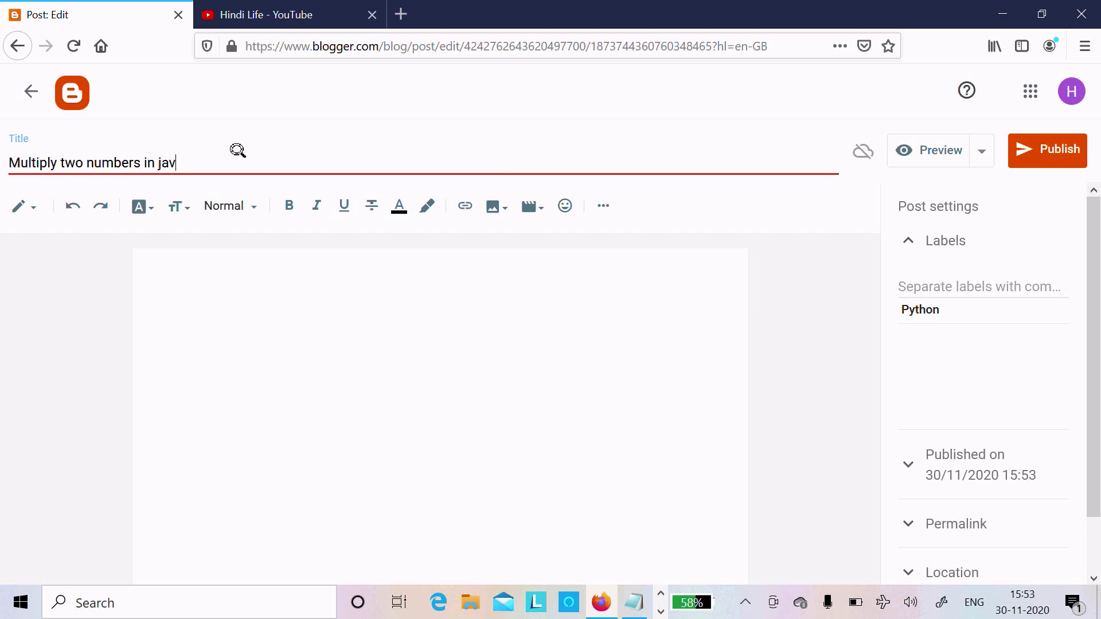
- Label the post Java and enter placeholder body text 'ddddddddddddddddddddddfff'
left_click(928, 281)
type("Java")
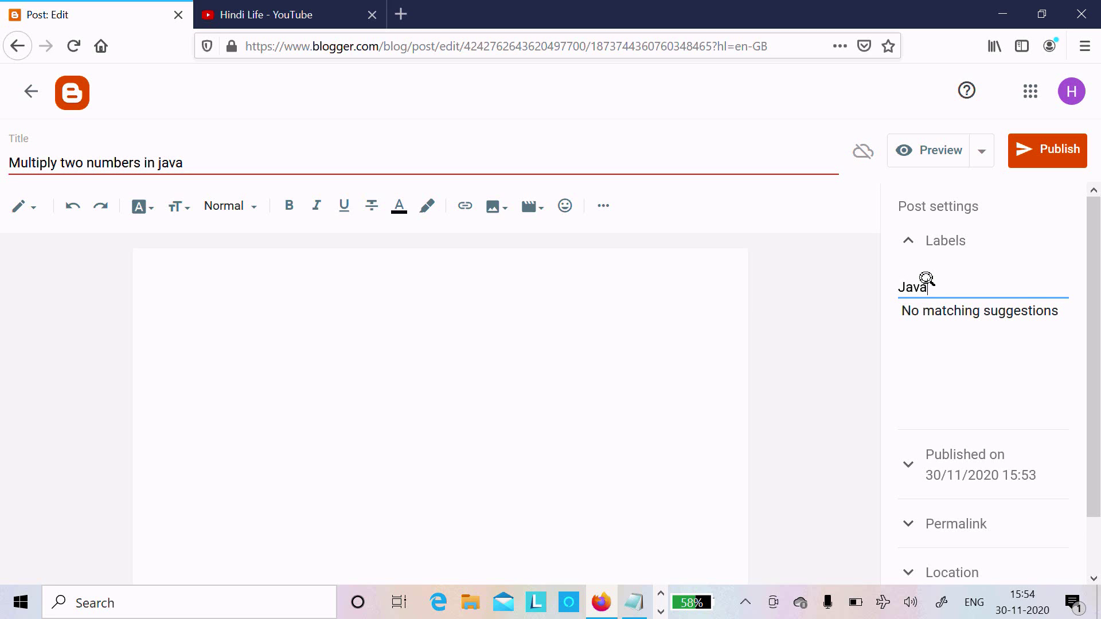
left_click(206, 268)
type("ddddddddddddddddddddddfffffssss")
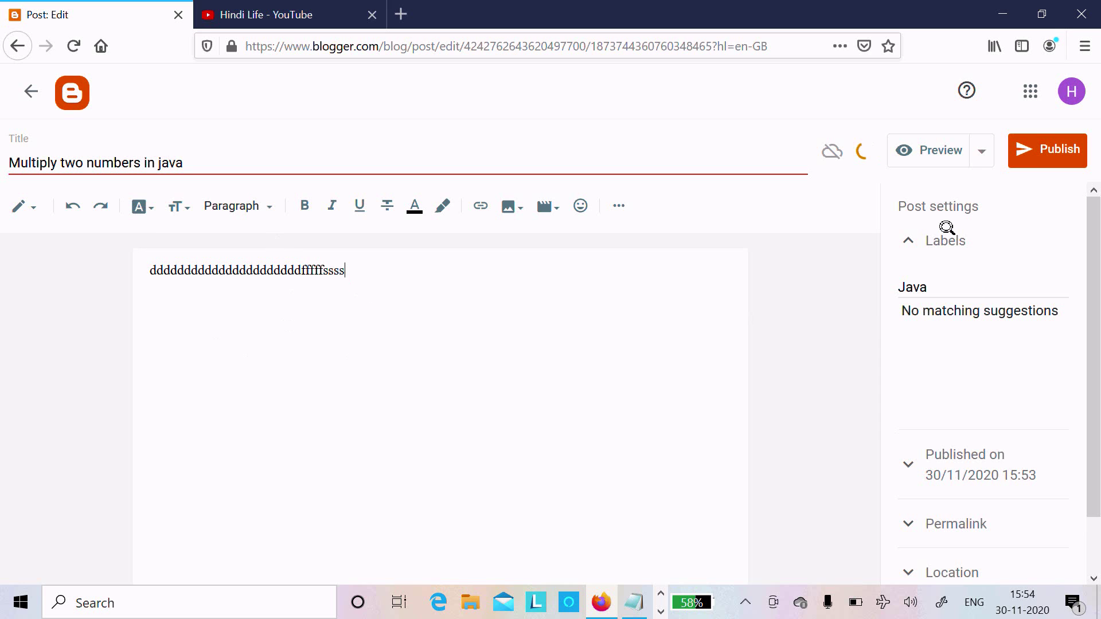
- Publish 'Multiply two numbers in java' and return to Posts past the unsaved-changes warnings
left_click(1042, 146)
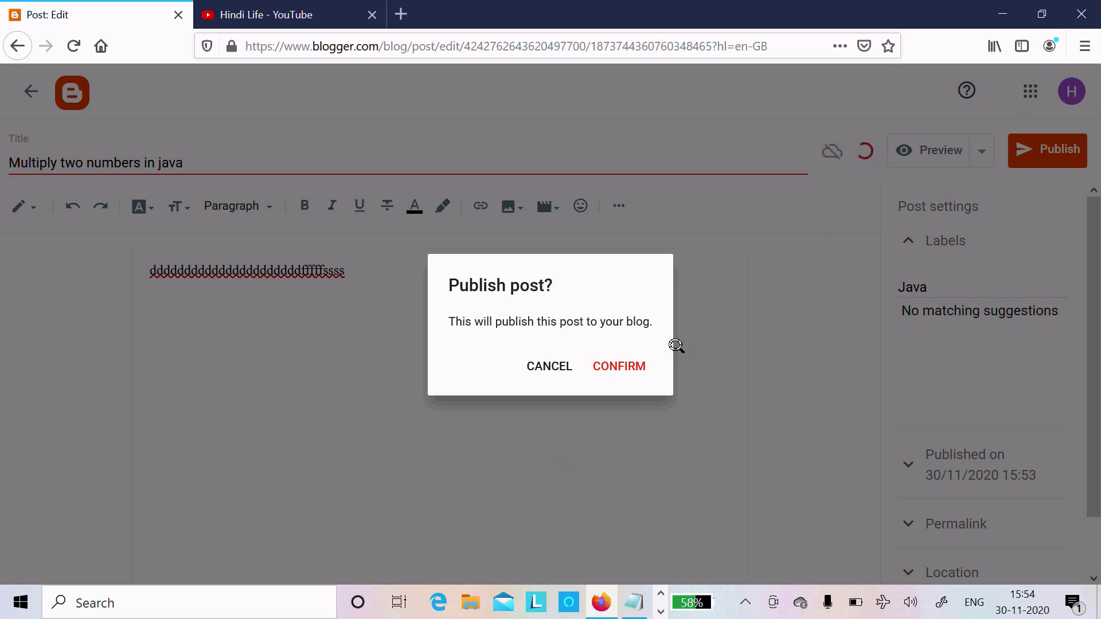
left_click(610, 367)
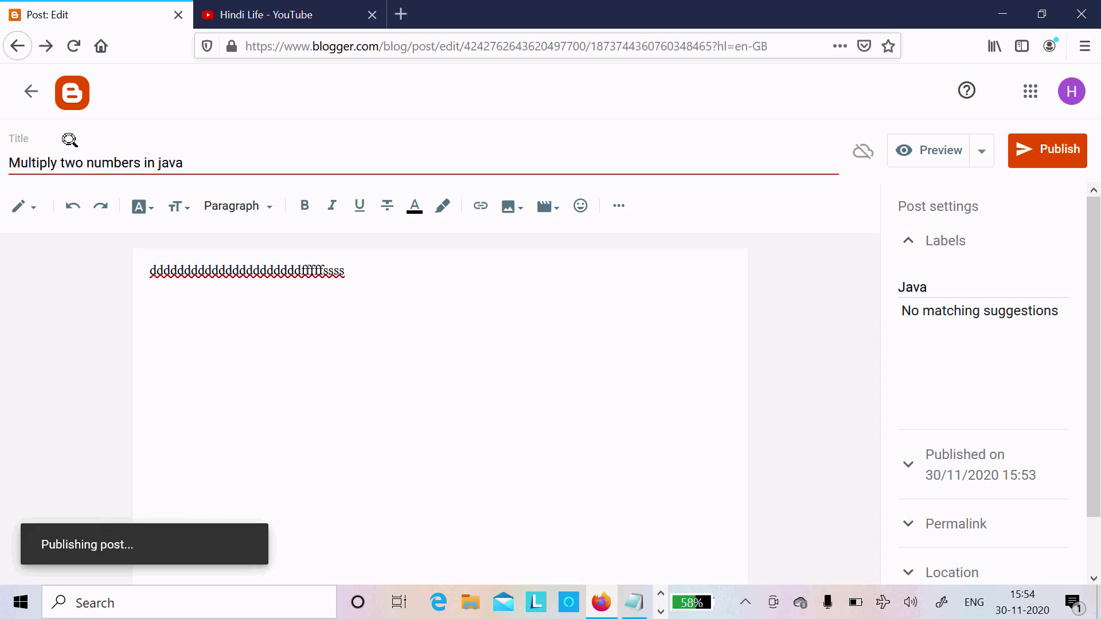
left_click(20, 93)
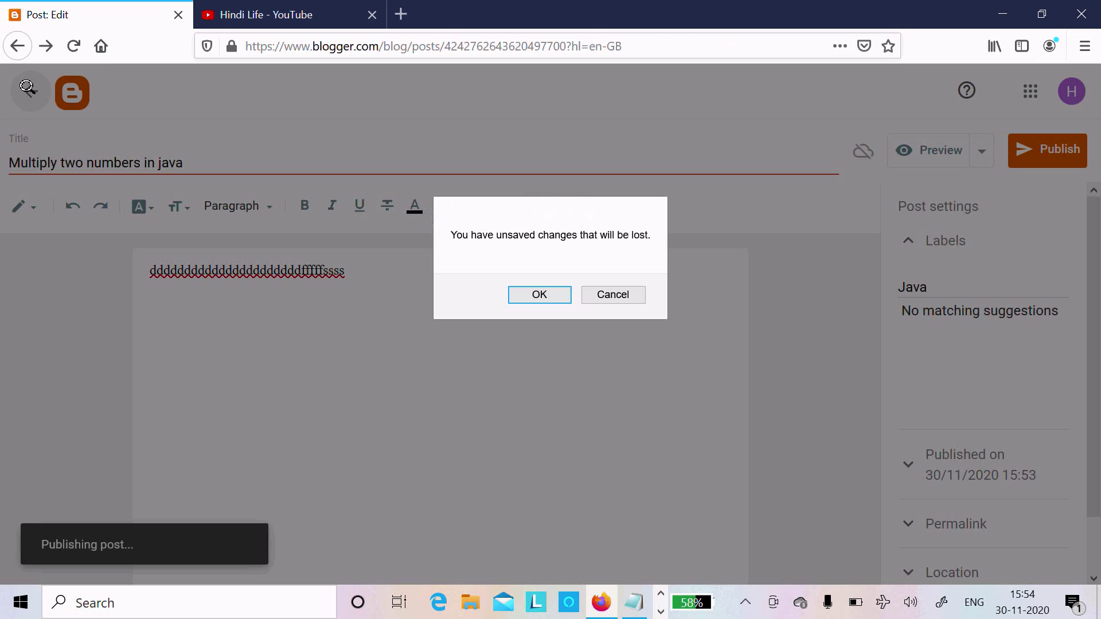
left_click(624, 293)
left_click(553, 290)
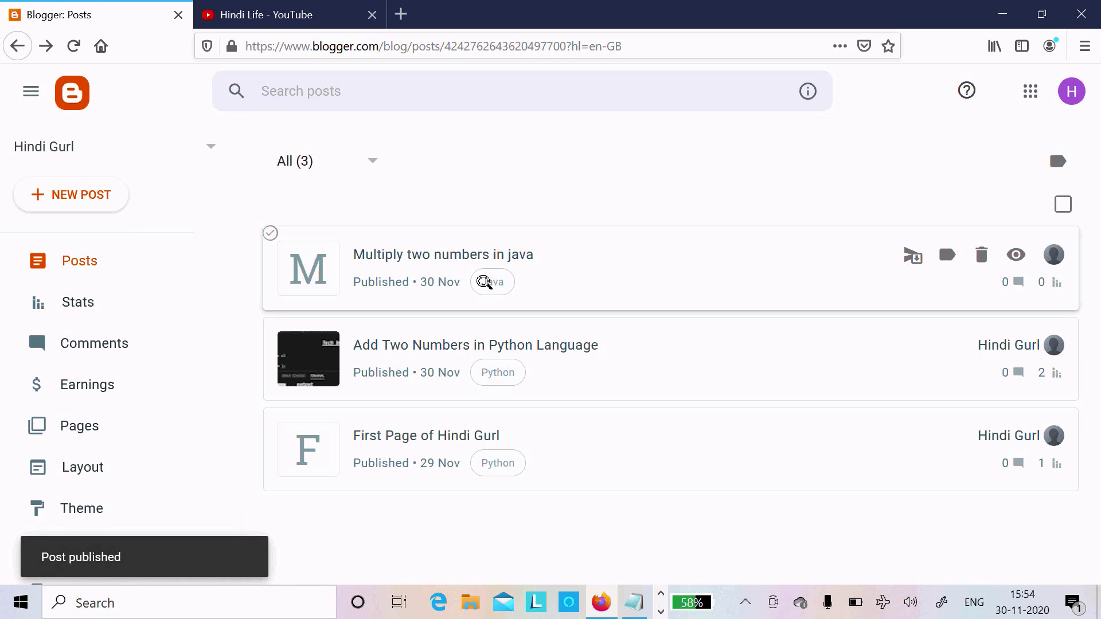
- Add the Java label to 'Add Two Numbers in Python Language' alongside Python, and save
left_click(423, 364)
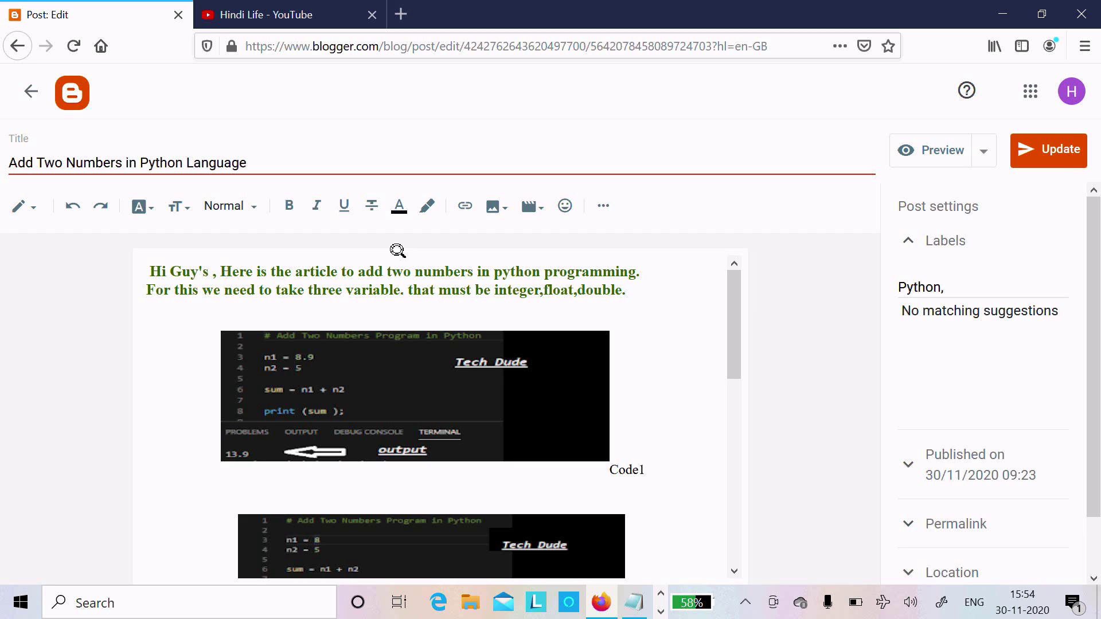
left_click(943, 284)
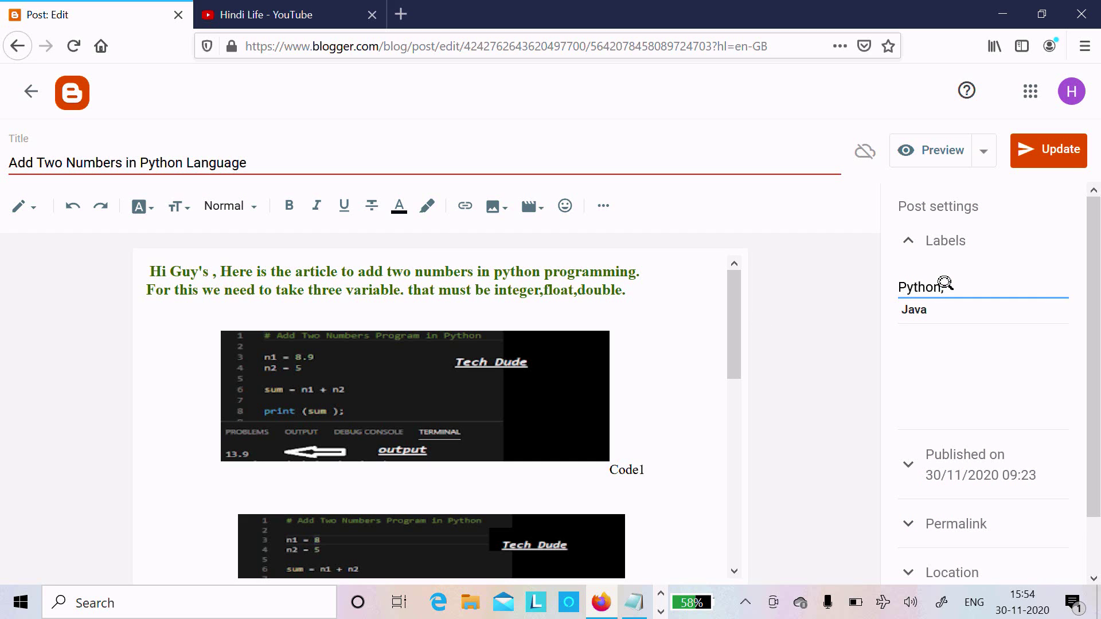
left_click(913, 308)
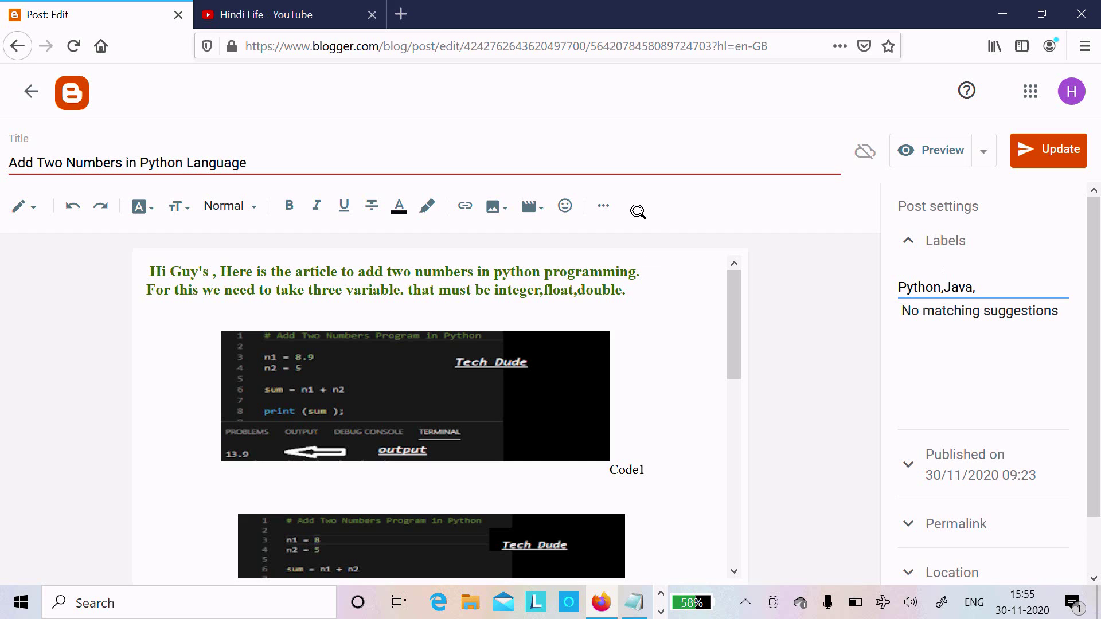
left_click(1041, 163)
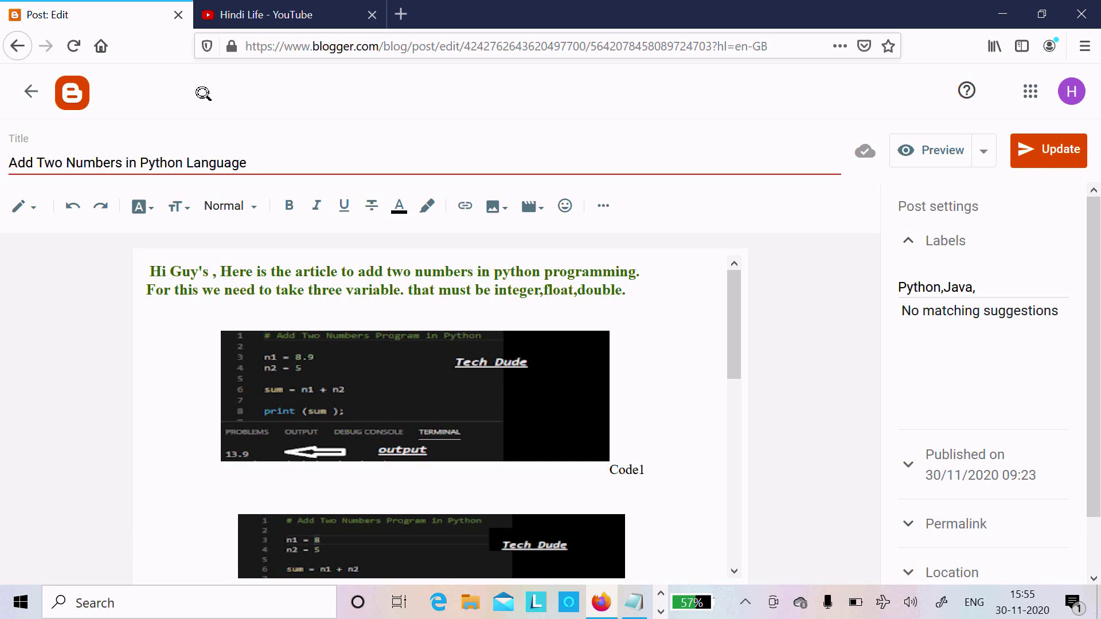
left_click(24, 90)
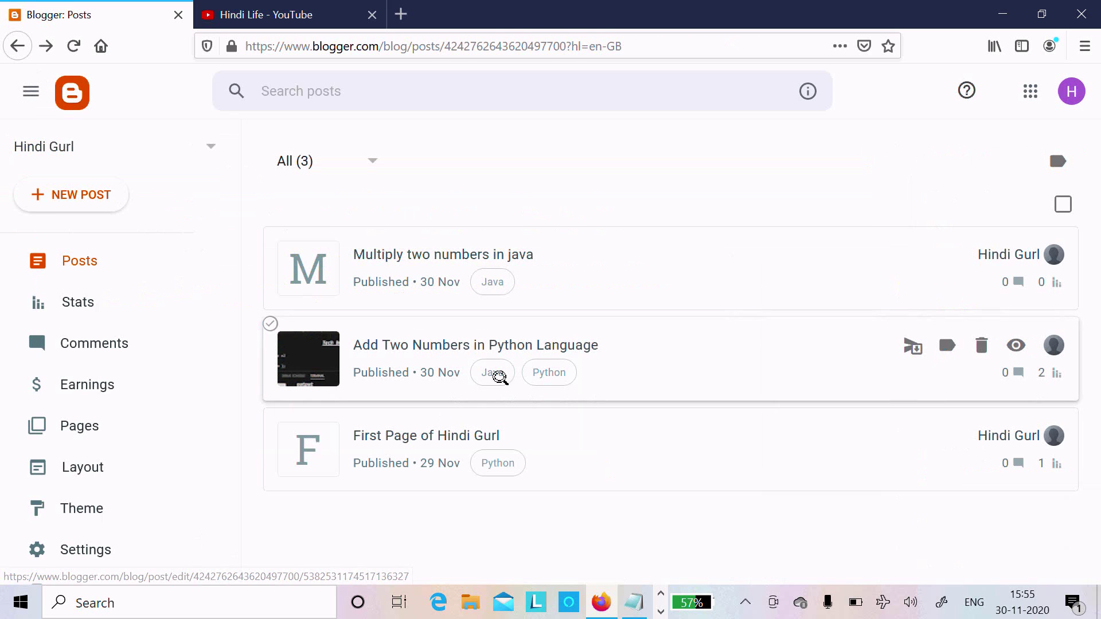